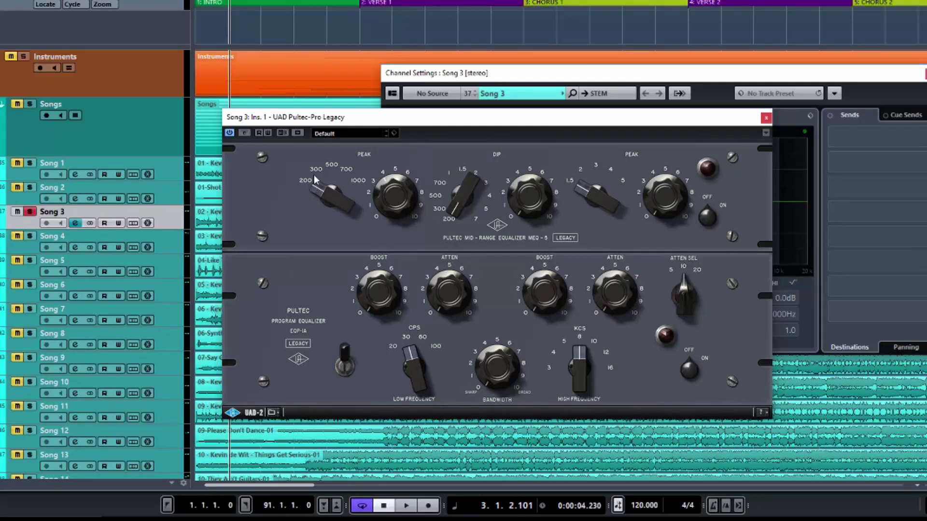
- Sweep the MEQ-5 low peak frequency up to 1000 and set it to 300, with its boost at about 8
{"action": "left_click_drag", "start_coordinate": [315, 189], "coordinate": [337, 85]}
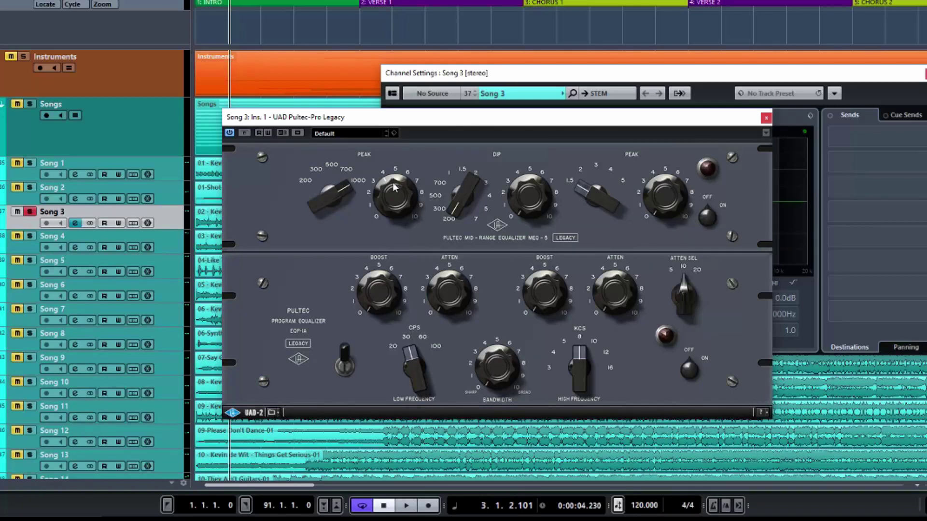
{"action": "left_click_drag", "start_coordinate": [390, 211], "coordinate": [393, 222]}
{"action": "left_click_drag", "start_coordinate": [381, 153], "coordinate": [382, 127]}
{"action": "left_click_drag", "start_coordinate": [329, 189], "coordinate": [340, 254]}
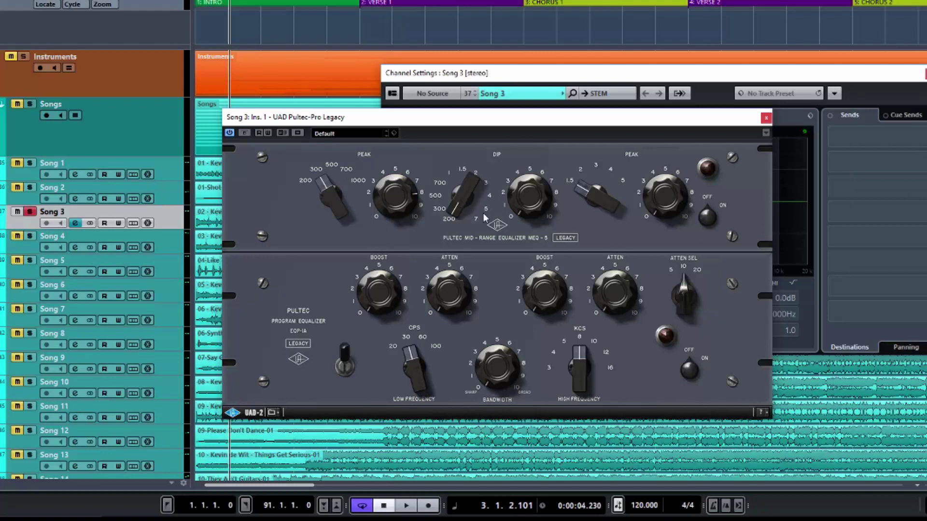
- Sweep the MEQ-5 dip frequency up to 4 and set it to 1, keeping the dip amount at 0
{"action": "left_click_drag", "start_coordinate": [455, 211], "coordinate": [461, 121]}
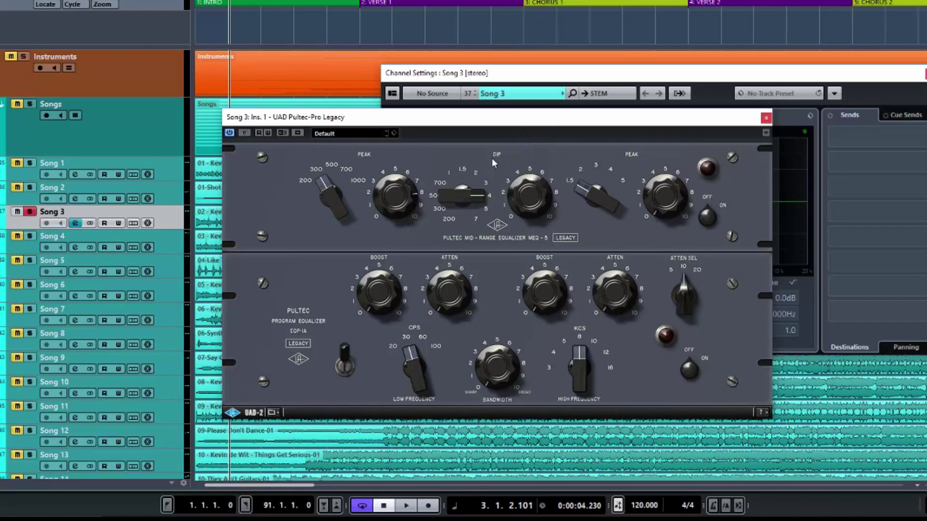
{"action": "left_click_drag", "start_coordinate": [462, 195], "coordinate": [466, 244]}
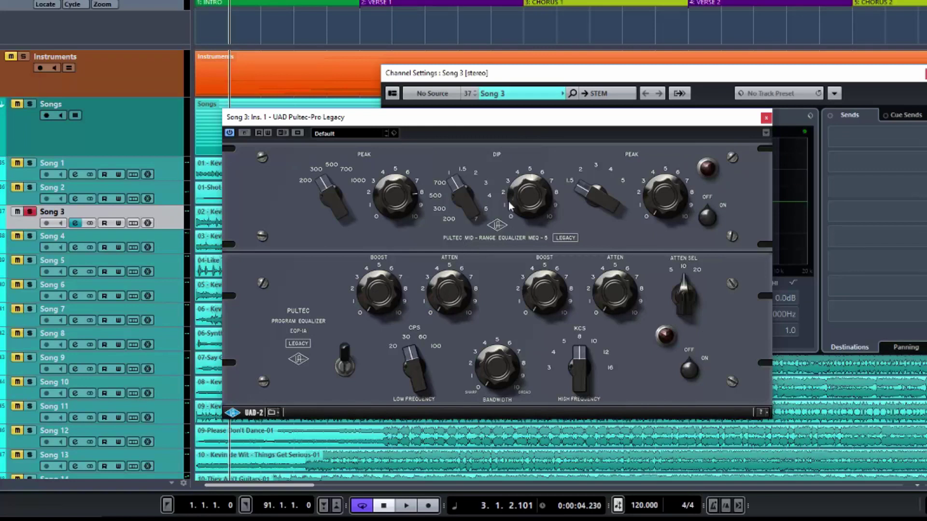
{"action": "left_click_drag", "start_coordinate": [511, 201], "coordinate": [523, 286]}
- Switch the MEQ-5 and EQP-1A sections on and off individually, leaving both powered off
{"action": "left_click", "coordinate": [707, 177]}
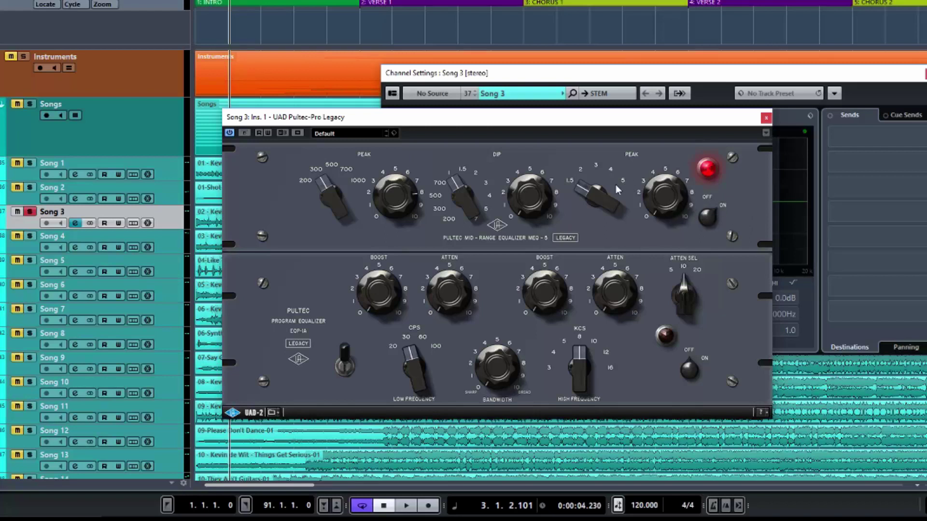
{"action": "left_click", "coordinate": [707, 203]}
{"action": "left_click", "coordinate": [718, 204]}
{"action": "left_click", "coordinate": [701, 360]}
{"action": "left_click", "coordinate": [694, 361]}
{"action": "left_click", "coordinate": [710, 199]}
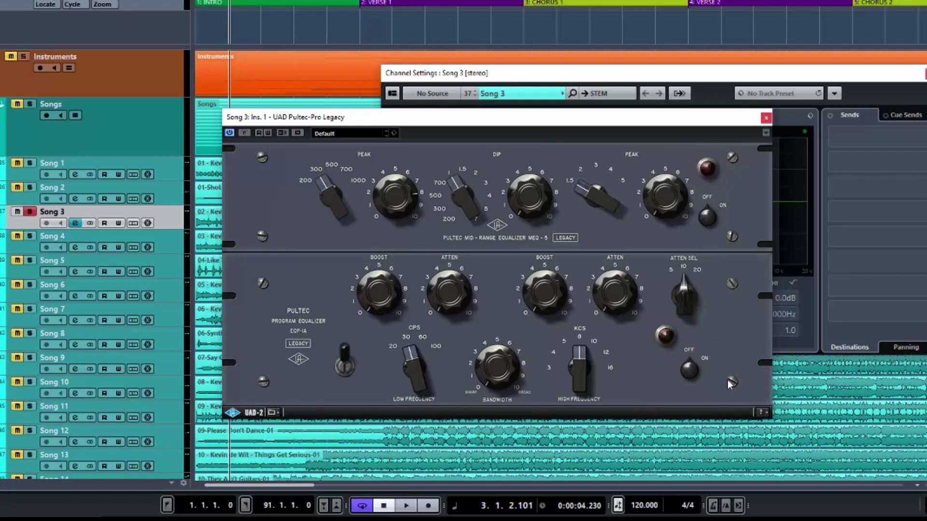
{"action": "left_click", "coordinate": [709, 358]}
{"action": "left_click", "coordinate": [718, 209]}
{"action": "left_click", "coordinate": [710, 201]}
{"action": "left_click", "coordinate": [692, 354]}
- Power on both equalizer sections and flip the EQP-1A's toggle switch out and back to IN
{"action": "left_click", "coordinate": [346, 370]}
{"action": "left_click", "coordinate": [343, 369]}
{"action": "left_click", "coordinate": [702, 357]}
{"action": "left_click", "coordinate": [719, 207]}
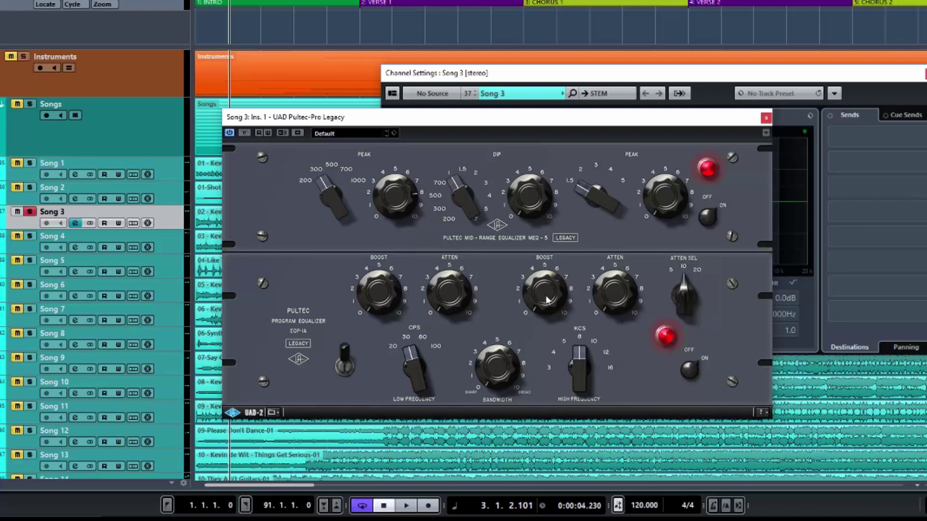
{"action": "left_click", "coordinate": [345, 369]}
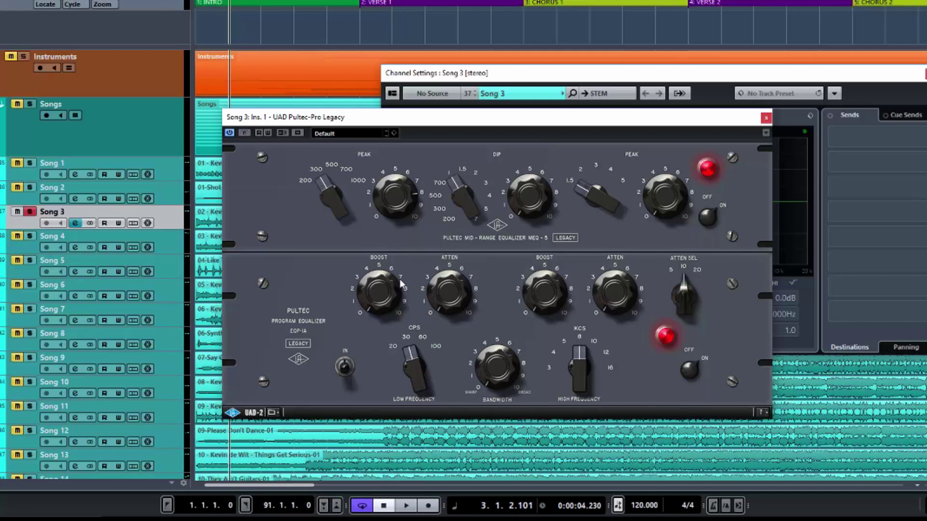
{"action": "left_click", "coordinate": [346, 357]}
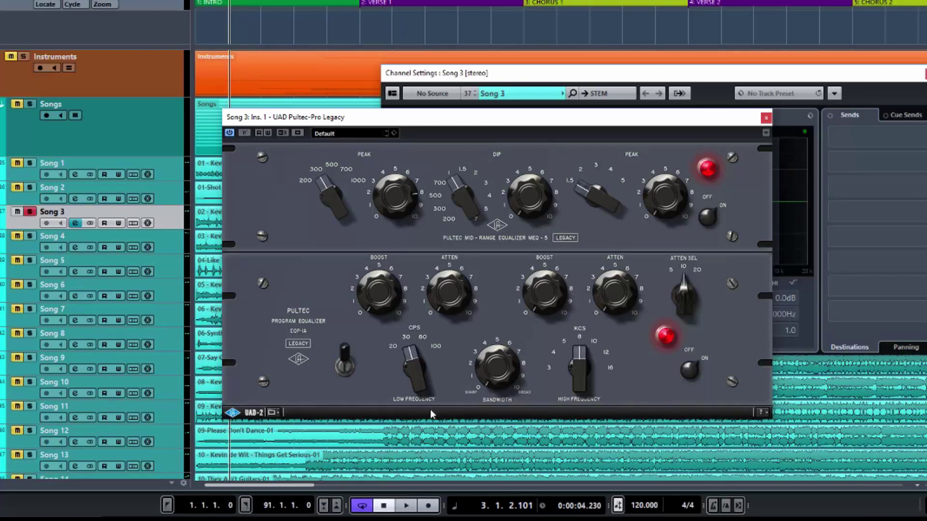
- Set the EQP-1A low frequency to 20 CPS and sweep its low boost and attenuation, returning both to 0
{"action": "left_click_drag", "start_coordinate": [437, 389], "coordinate": [464, 332]}
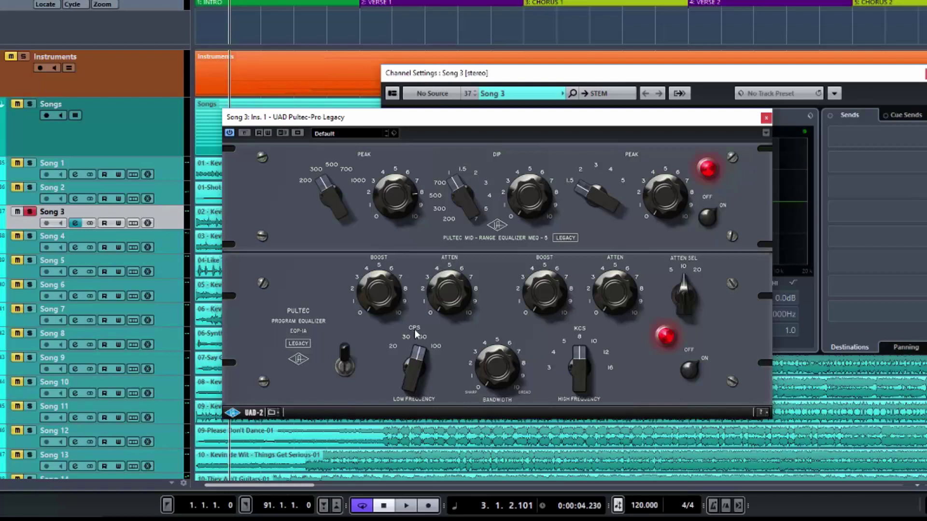
{"action": "left_click_drag", "start_coordinate": [416, 358], "coordinate": [413, 428]}
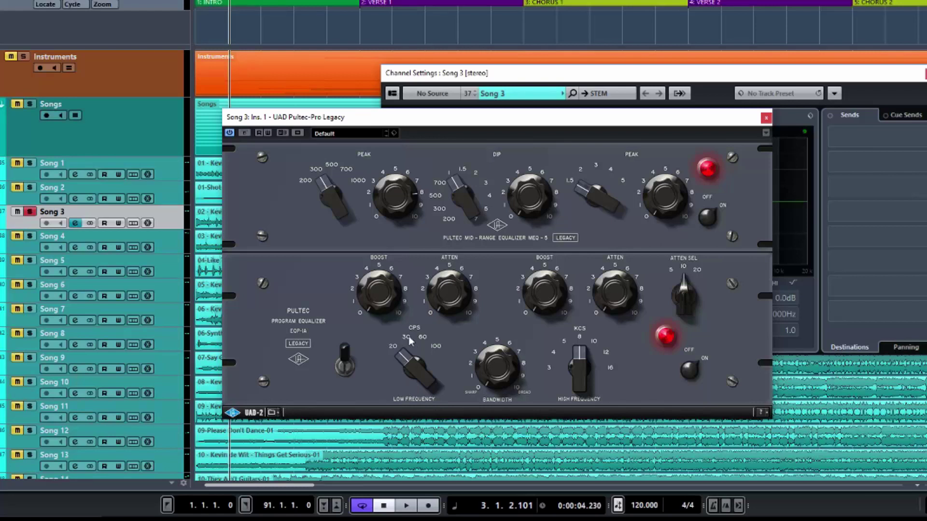
{"action": "left_click_drag", "start_coordinate": [365, 304], "coordinate": [364, 328]}
{"action": "mouse_move", "coordinate": [434, 292]}
{"action": "left_mouse_down"}
{"action": "mouse_move", "coordinate": [437, 251]}
{"action": "mouse_move", "coordinate": [438, 309]}
{"action": "left_mouse_up"}
{"action": "left_click_drag", "start_coordinate": [378, 299], "coordinate": [377, 257]}
{"action": "left_click_drag", "start_coordinate": [436, 250], "coordinate": [436, 245]}
- Sweep the EQP-1A high frequency up to 16 KCS and set it to 10 KCS, keeping the bandwidth at 0
{"action": "left_click_drag", "start_coordinate": [582, 359], "coordinate": [584, 302]}
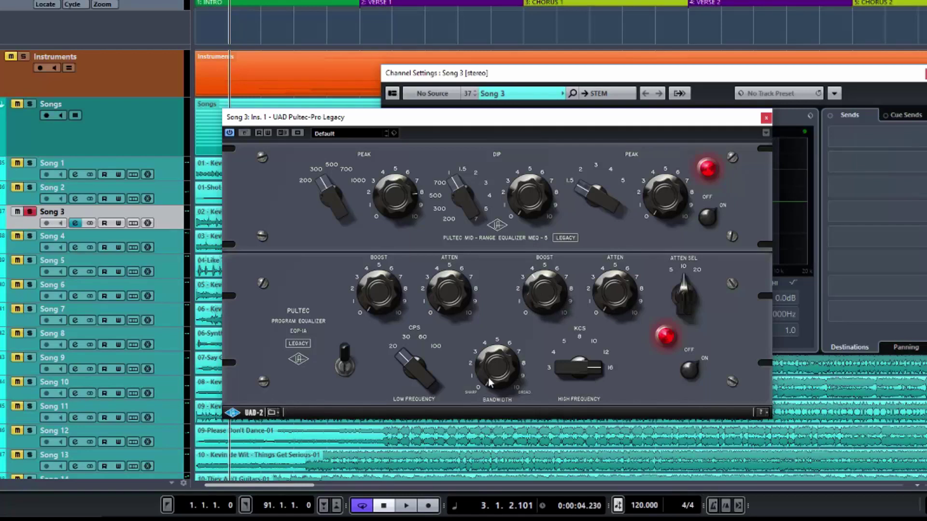
{"action": "mouse_move", "coordinate": [483, 370]}
{"action": "left_mouse_down"}
{"action": "mouse_move", "coordinate": [490, 269]}
{"action": "mouse_move", "coordinate": [491, 382]}
{"action": "left_mouse_up"}
{"action": "left_click_drag", "start_coordinate": [570, 366], "coordinate": [561, 392]}
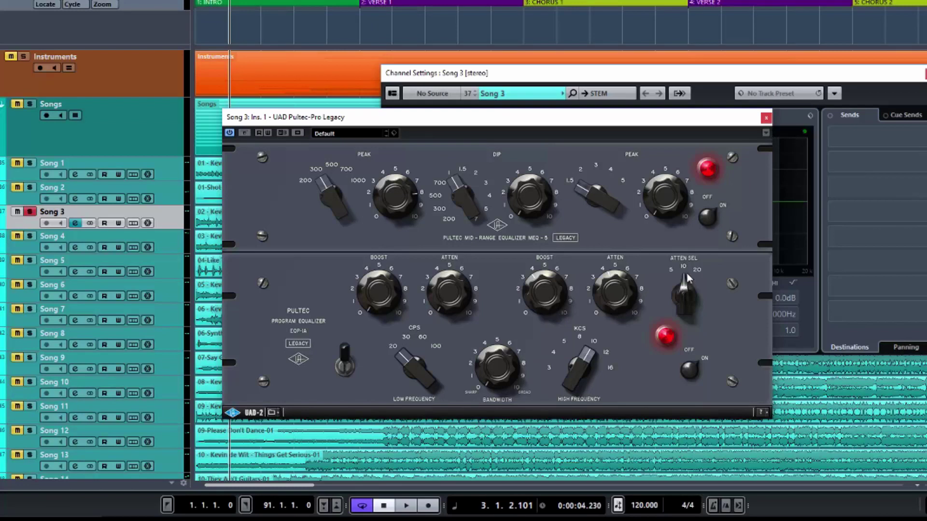
- Try a high attenuation of about 7 with the EQP-1A powered off and on, and return the attenuation to 0
{"action": "left_click_drag", "start_coordinate": [621, 283], "coordinate": [626, 267]}
{"action": "left_click", "coordinate": [695, 365]}
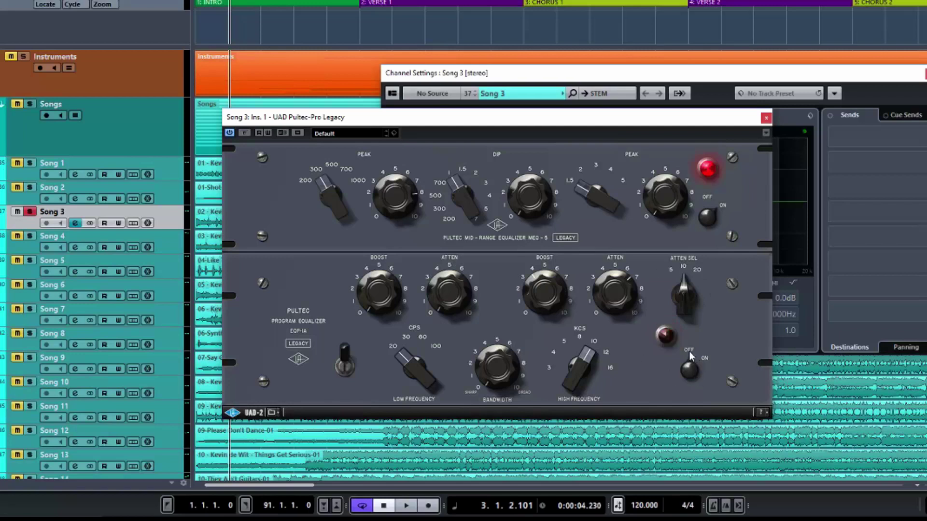
{"action": "left_click", "coordinate": [701, 362]}
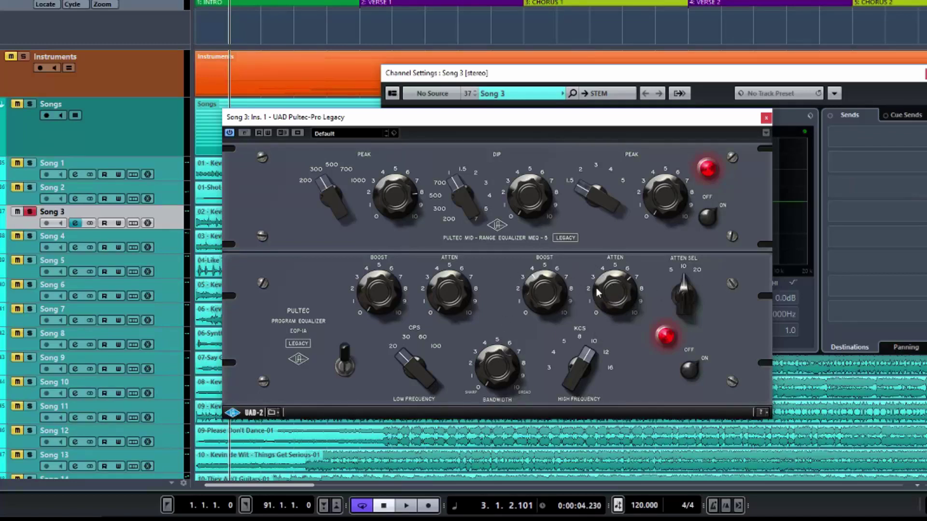
{"action": "left_click_drag", "start_coordinate": [632, 287], "coordinate": [599, 346]}
- Reset the MEQ-5 dip and low peak frequencies to 200 and the low peak boost to 0
{"action": "left_click_drag", "start_coordinate": [611, 118], "coordinate": [630, 117]}
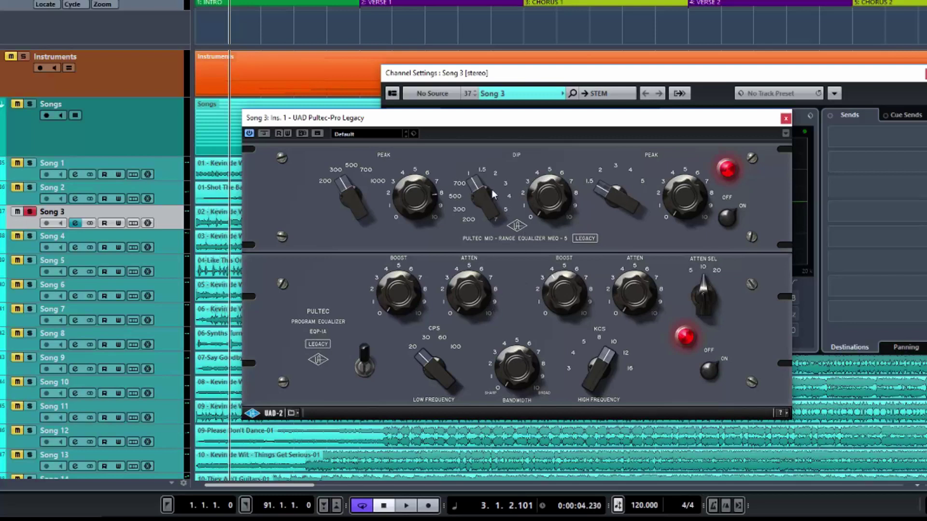
{"action": "left_click_drag", "start_coordinate": [484, 190], "coordinate": [469, 258]}
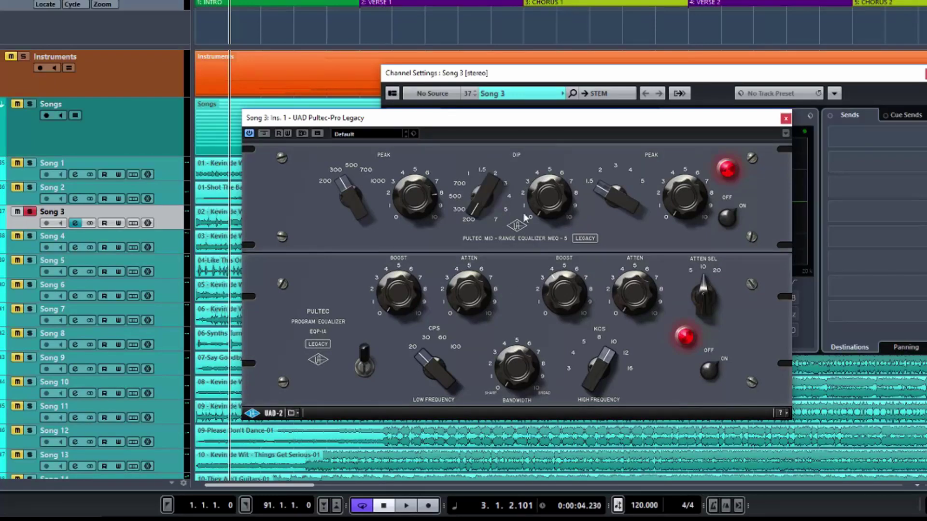
{"action": "left_click_drag", "start_coordinate": [422, 187], "coordinate": [408, 308]}
{"action": "left_click_drag", "start_coordinate": [342, 193], "coordinate": [336, 210]}
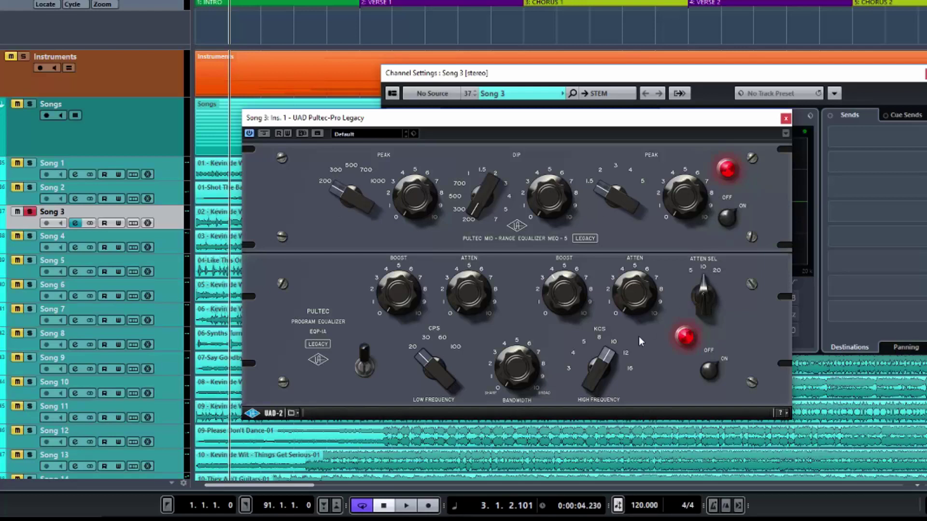
- Turn the EQP-1A's power and IN switch off and back on, moving the plug-in window aside to uncover the tracks
{"action": "left_click", "coordinate": [708, 361]}
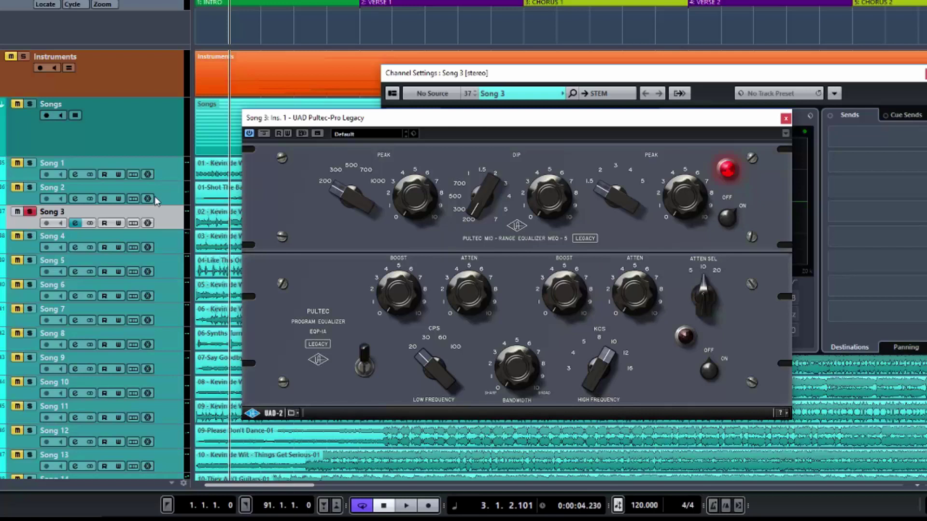
{"action": "left_click", "coordinate": [365, 368]}
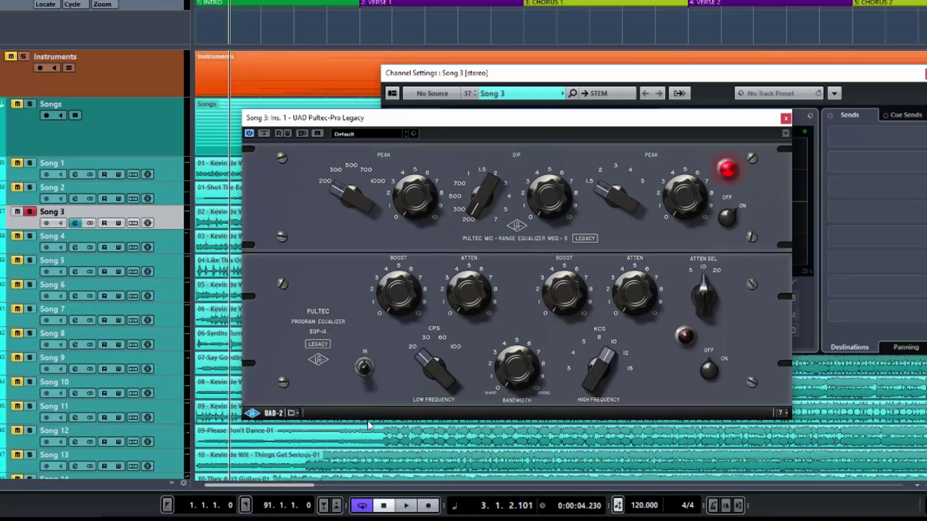
{"action": "left_click_drag", "start_coordinate": [340, 120], "coordinate": [385, 117]}
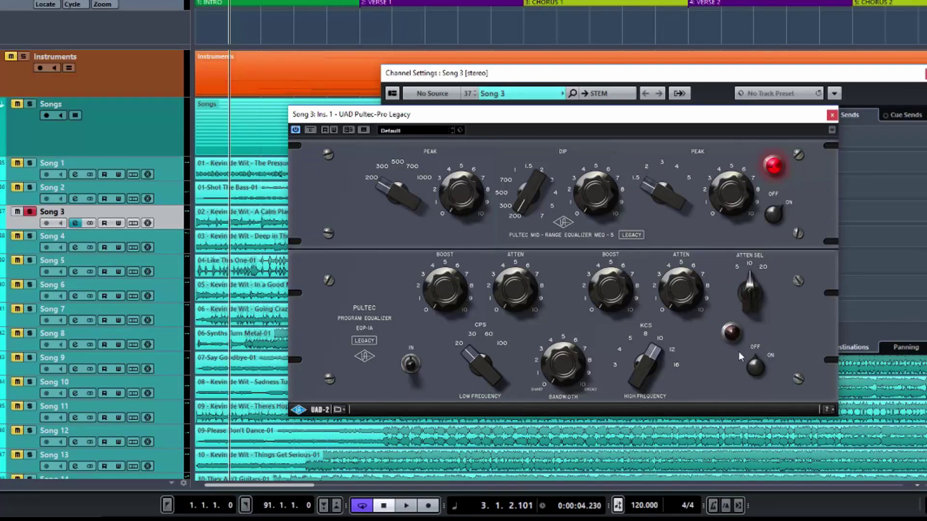
{"action": "left_click", "coordinate": [758, 363]}
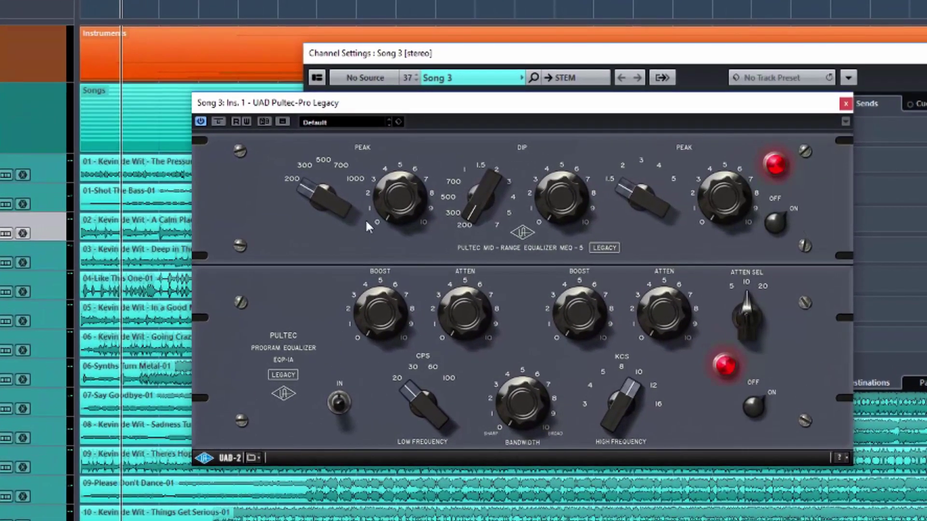
{"action": "left_click_drag", "start_coordinate": [340, 107], "coordinate": [405, 102]}
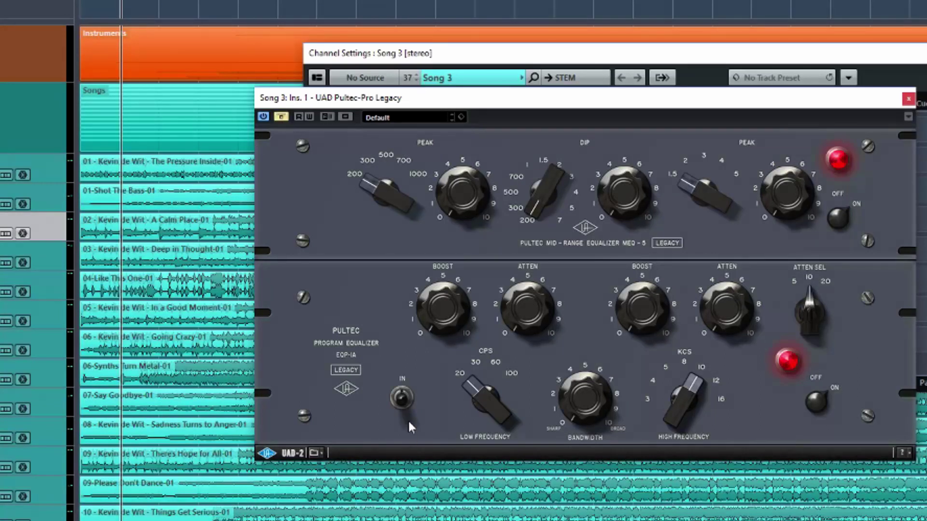
{"action": "left_click", "coordinate": [401, 393]}
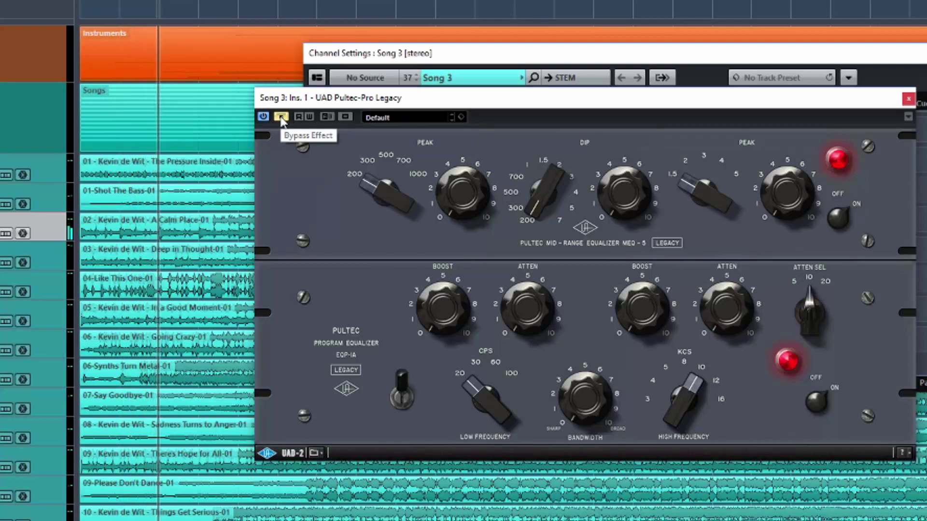
- Compare the playing song with the effect bypassed and active, leaving the plug-in active
{"action": "left_click", "coordinate": [280, 117]}
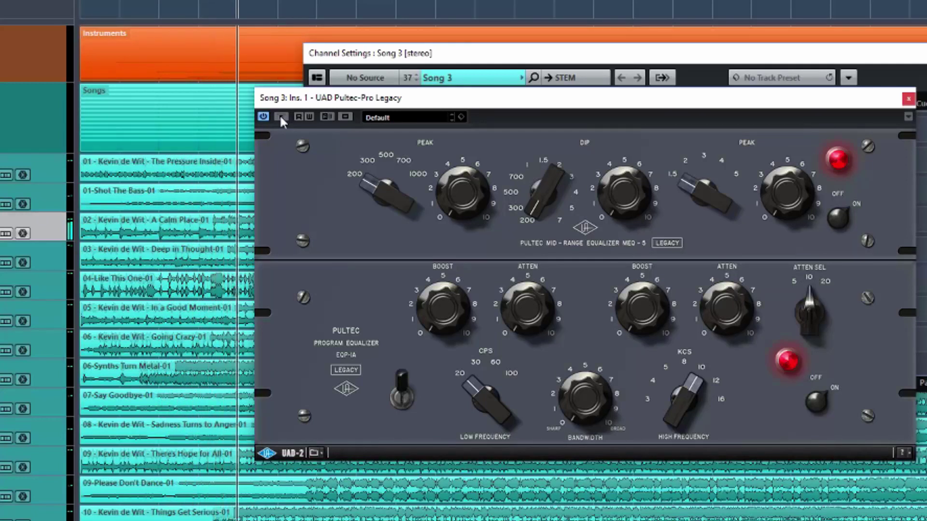
{"action": "left_click", "coordinate": [281, 117]}
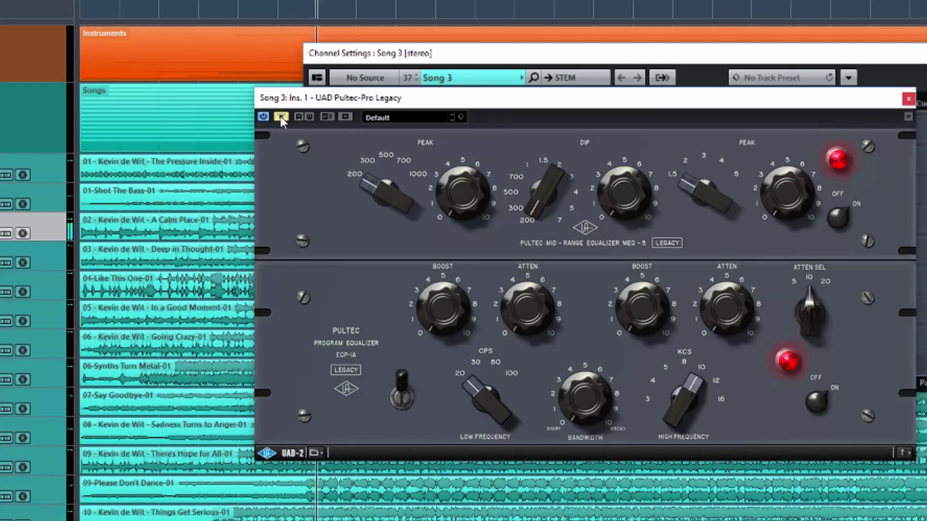
{"action": "left_click", "coordinate": [281, 117]}
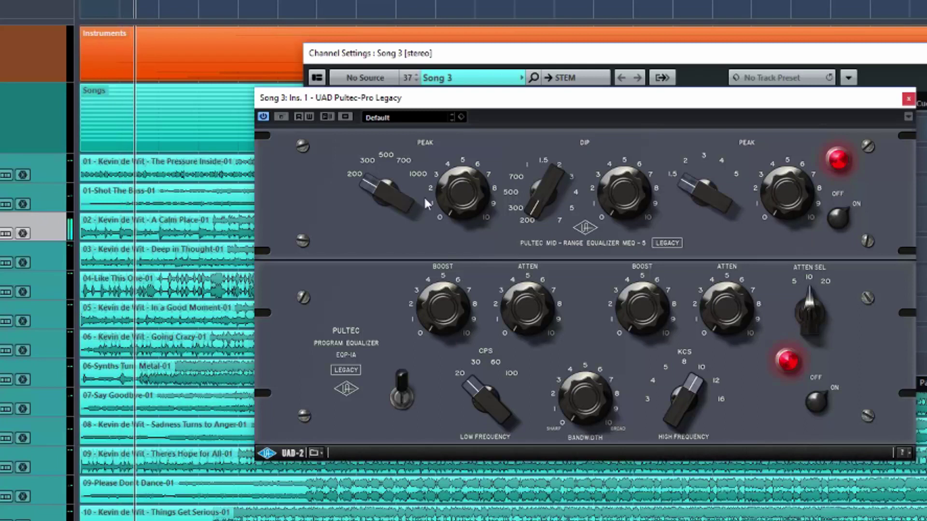
- Audition an MEQ-5 low peak boost of about 8 while raising its frequency to 1000, and return the boost to 0
{"action": "left_click_drag", "start_coordinate": [457, 191], "coordinate": [464, 110]}
{"action": "left_click_drag", "start_coordinate": [392, 191], "coordinate": [380, 86]}
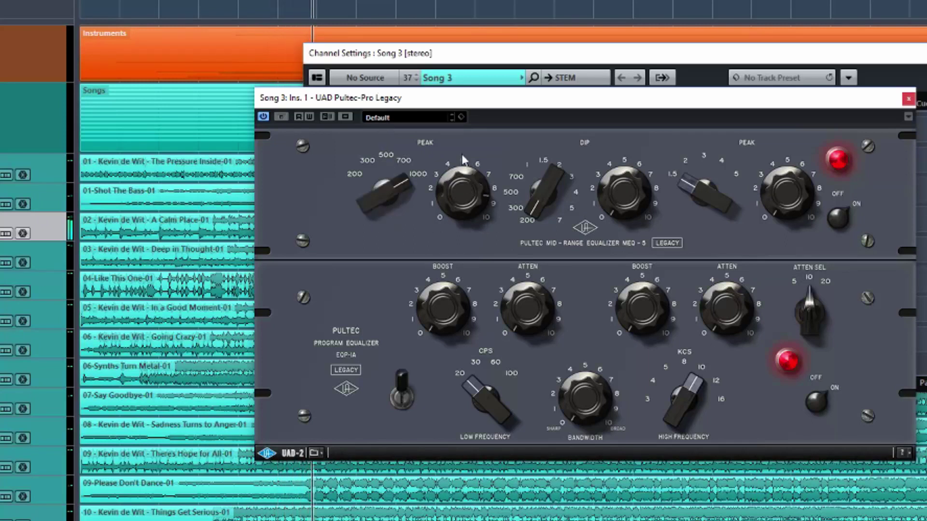
{"action": "left_click_drag", "start_coordinate": [460, 143], "coordinate": [448, 288]}
- Audition an MEQ-5 dip of about 7 across its frequencies, settle on 3, and return the dip amount to 0
{"action": "left_click_drag", "start_coordinate": [612, 208], "coordinate": [622, 133]}
{"action": "left_click_drag", "start_coordinate": [542, 200], "coordinate": [543, 143]}
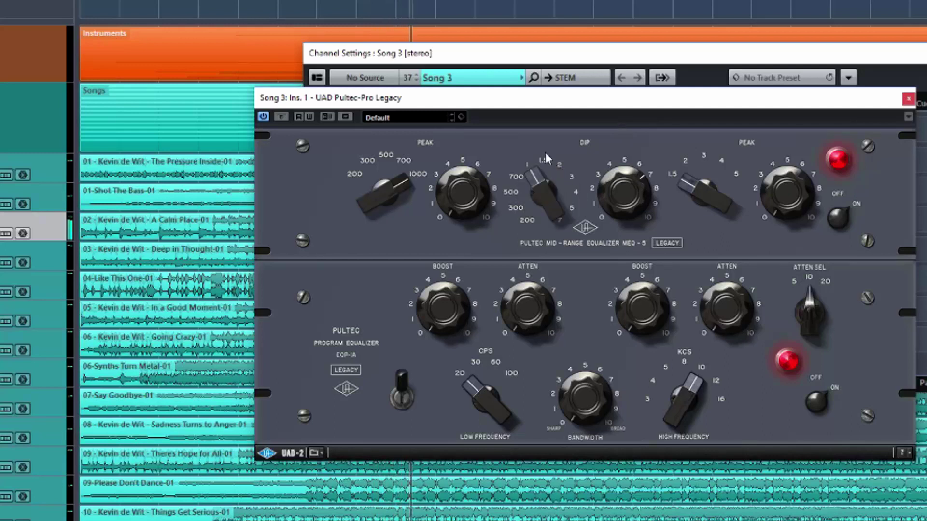
{"action": "left_click_drag", "start_coordinate": [543, 189], "coordinate": [540, 109]}
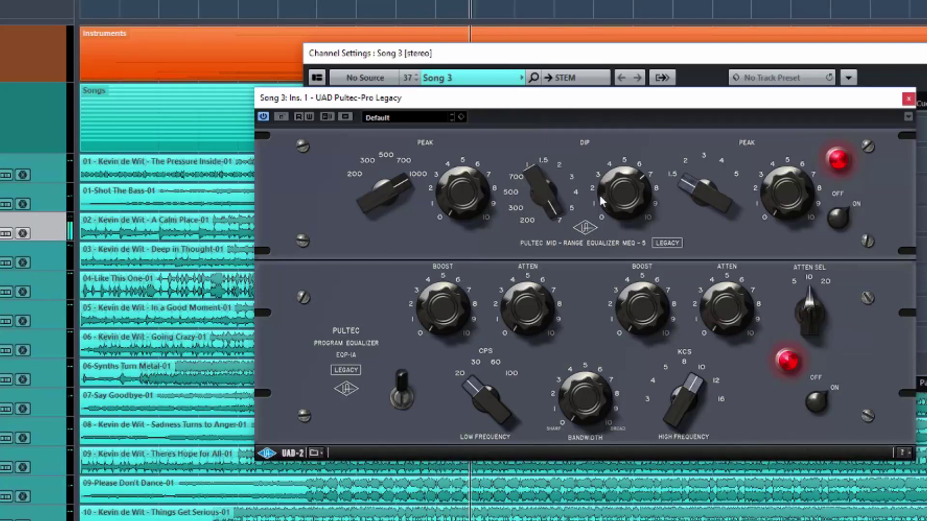
{"action": "mouse_move", "coordinate": [609, 186]}
{"action": "left_mouse_down"}
{"action": "mouse_move", "coordinate": [610, 159]}
{"action": "mouse_move", "coordinate": [604, 291]}
{"action": "mouse_move", "coordinate": [607, 181]}
{"action": "left_mouse_up"}
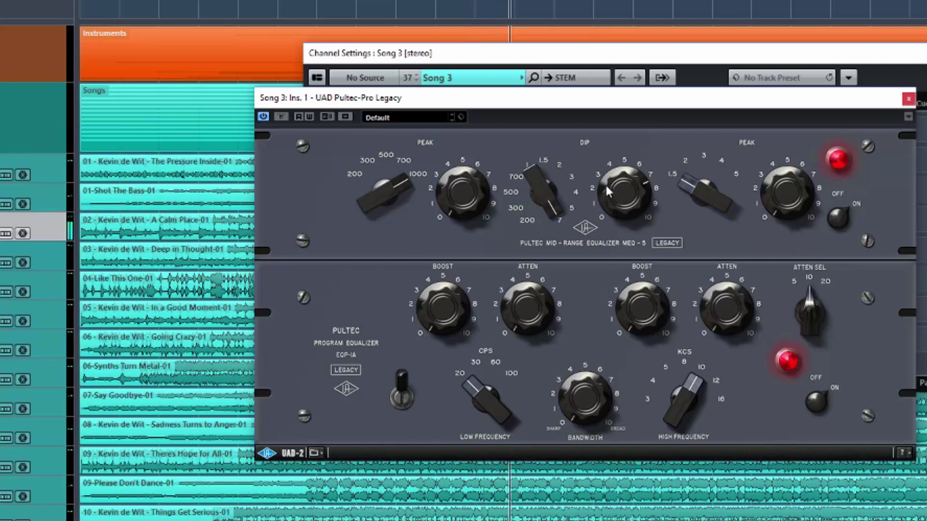
{"action": "left_click_drag", "start_coordinate": [542, 183], "coordinate": [537, 225]}
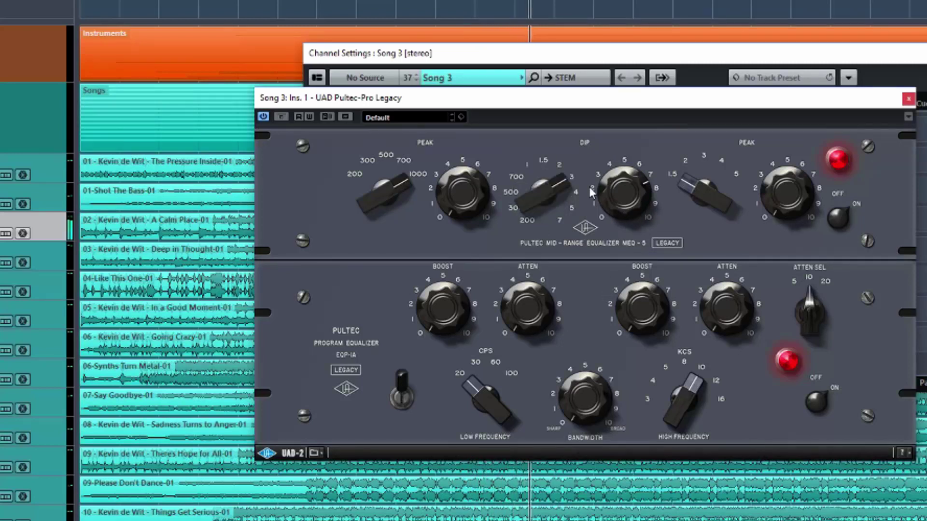
{"action": "left_click_drag", "start_coordinate": [629, 183], "coordinate": [626, 295]}
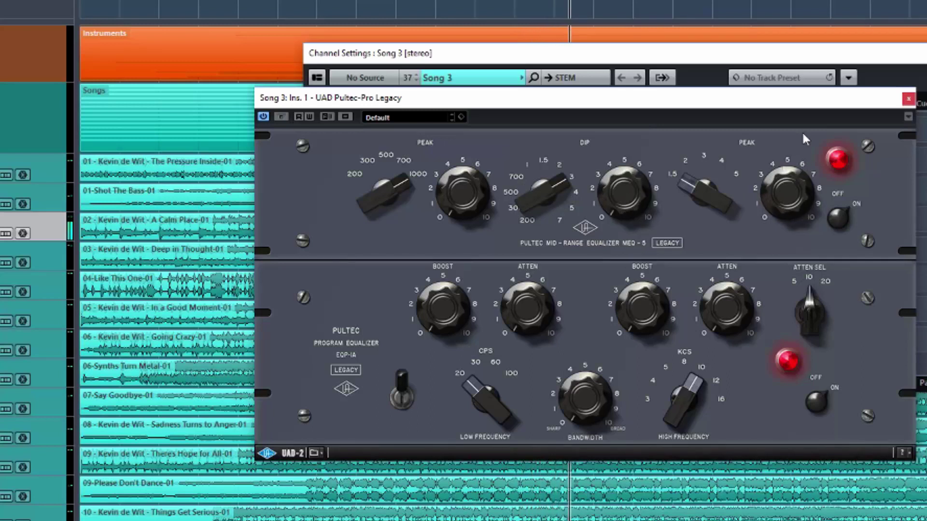
- Set the MEQ-5 high peak frequency to 5 and audition its boost, returning it to 0
{"action": "left_click_drag", "start_coordinate": [699, 183], "coordinate": [709, 68]}
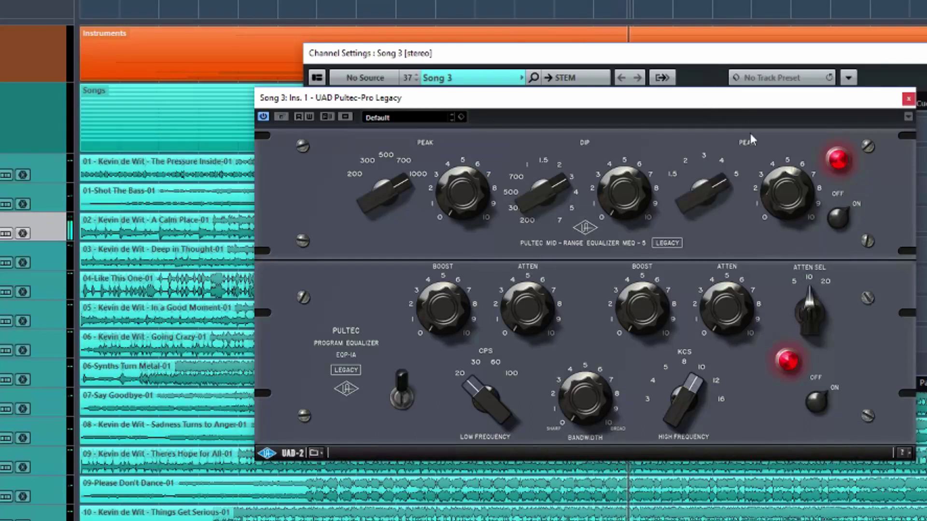
{"action": "left_click_drag", "start_coordinate": [786, 203], "coordinate": [784, 179]}
{"action": "left_click_drag", "start_coordinate": [785, 158], "coordinate": [780, 292]}
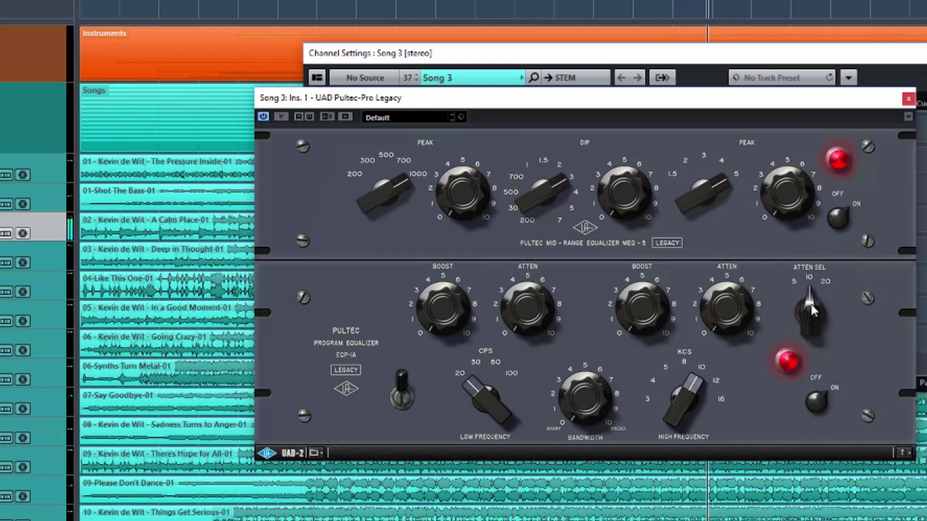
- Audition the EQP-1A high attenuation at about 7 with the selector at 20, 10 and 5, and return the attenuation to 0
{"action": "left_click_drag", "start_coordinate": [808, 307], "coordinate": [815, 242]}
{"action": "left_click_drag", "start_coordinate": [725, 317], "coordinate": [740, 233]}
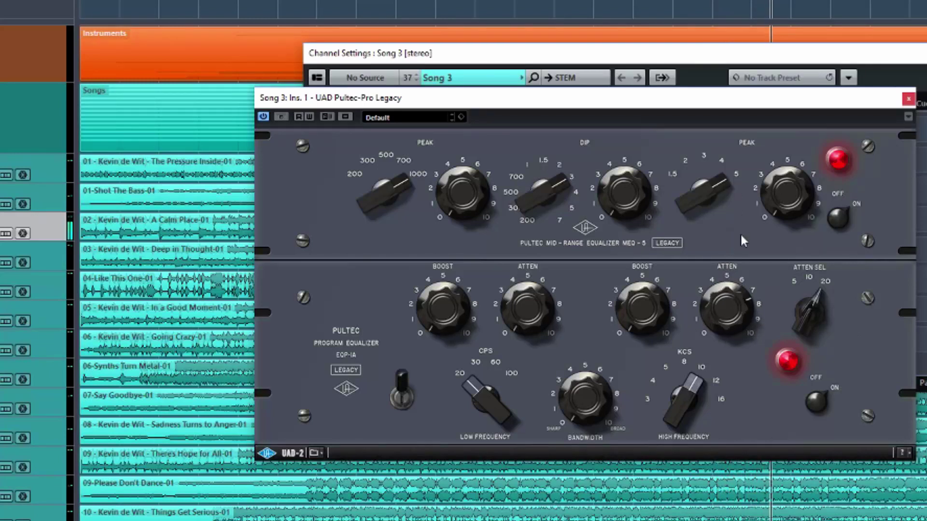
{"action": "left_click", "coordinate": [806, 339]}
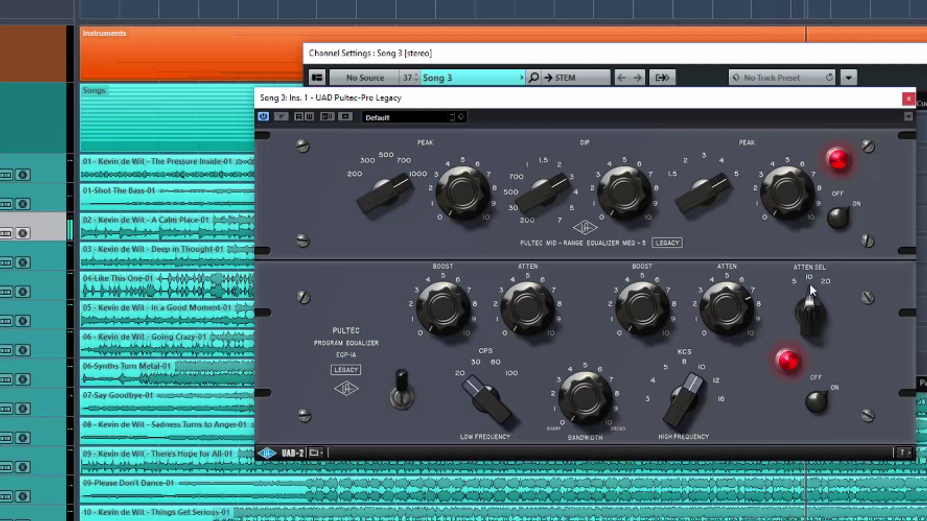
{"action": "left_click_drag", "start_coordinate": [810, 286], "coordinate": [800, 339]}
{"action": "left_click_drag", "start_coordinate": [730, 302], "coordinate": [732, 337]}
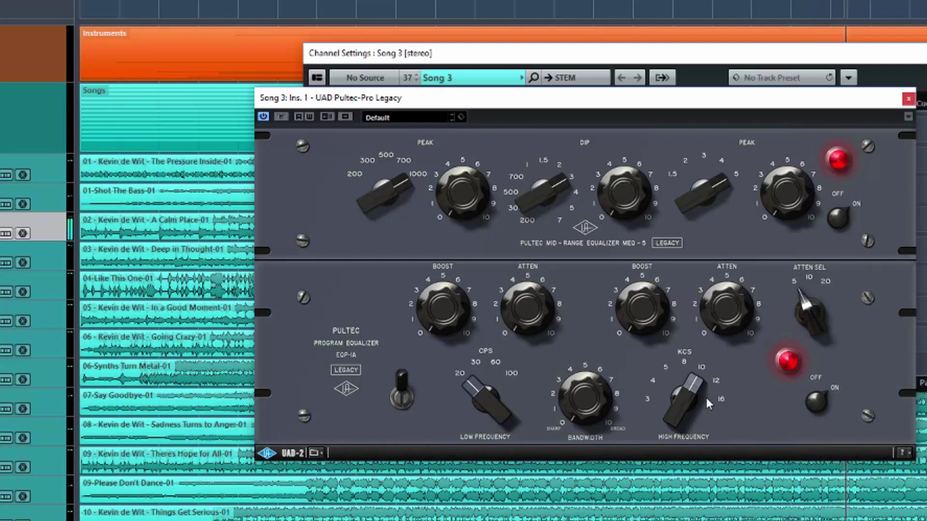
- Audition the EQP-1A high boost while sweeping its high frequency from 3 up to 16 and back down to 5
{"action": "left_click", "coordinate": [679, 379]}
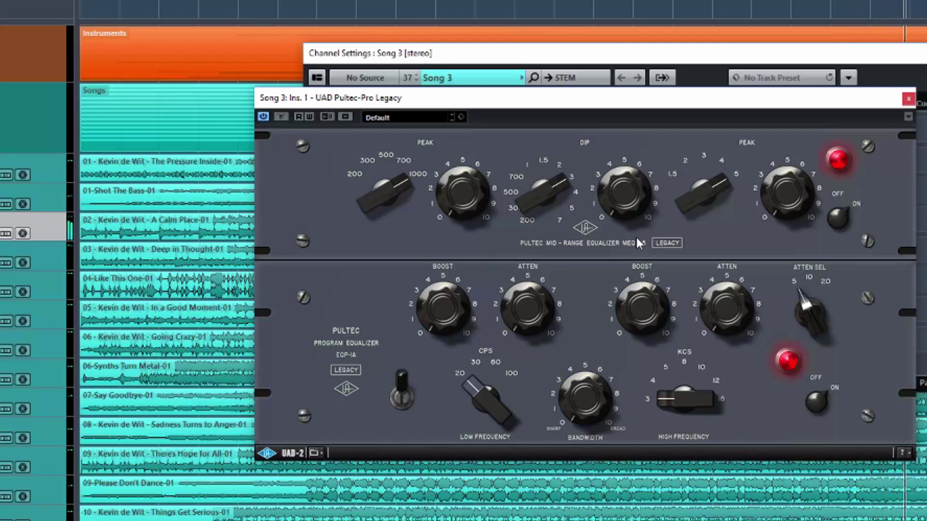
{"action": "left_click_drag", "start_coordinate": [666, 396], "coordinate": [684, 261]}
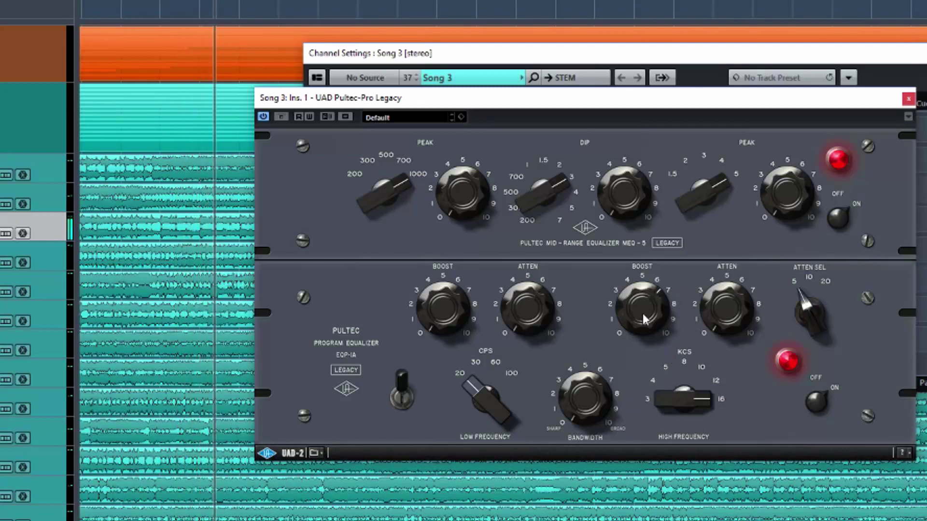
{"action": "mouse_move", "coordinate": [645, 328]}
{"action": "left_mouse_down"}
{"action": "mouse_move", "coordinate": [649, 438]}
{"action": "mouse_move", "coordinate": [646, 313]}
{"action": "mouse_move", "coordinate": [650, 331]}
{"action": "left_mouse_up"}
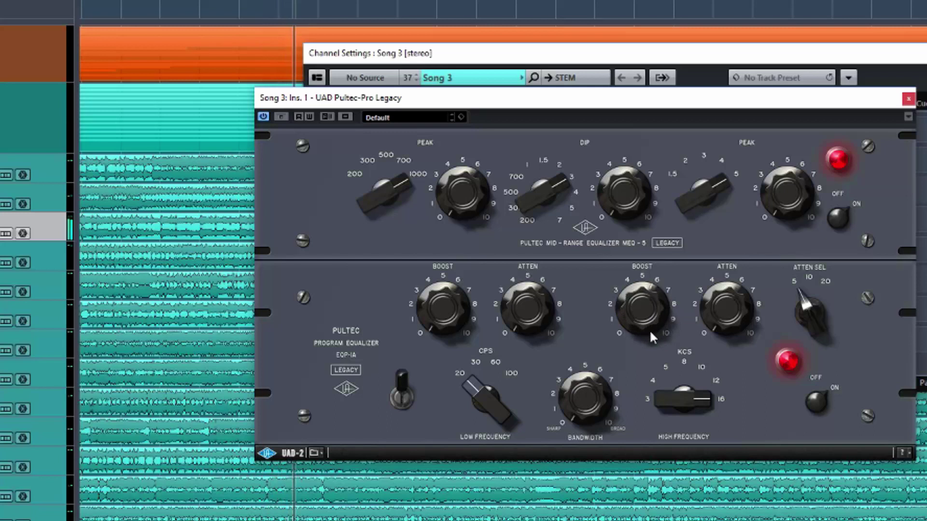
{"action": "left_click_drag", "start_coordinate": [662, 407], "coordinate": [668, 497]}
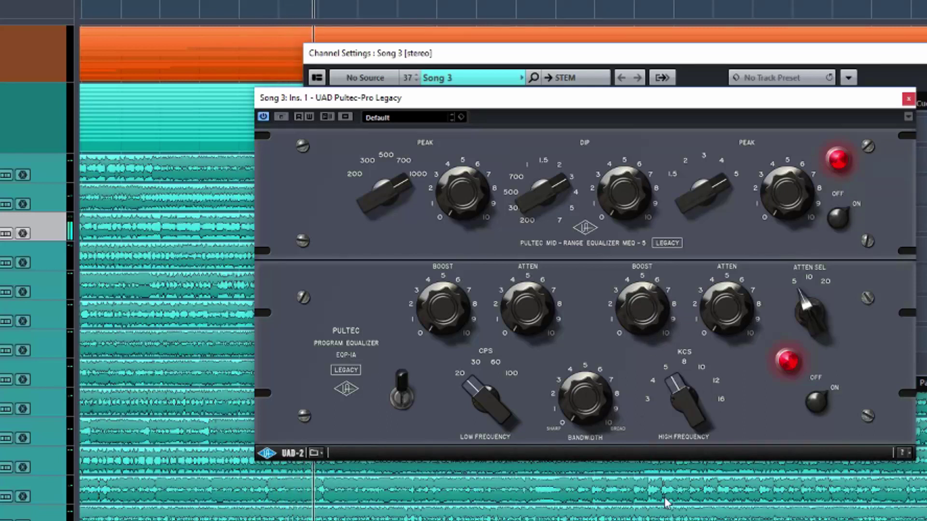
- Audition the EQP-1A bandwidth between sharp and broad, leaving it at 10 with the high frequency set to 8
{"action": "left_click_drag", "start_coordinate": [585, 393], "coordinate": [598, 283]}
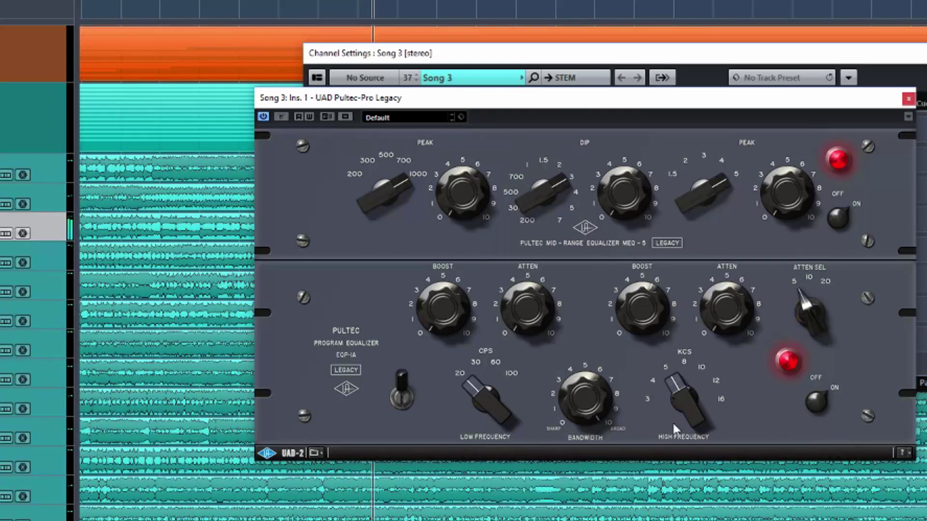
{"action": "mouse_move", "coordinate": [678, 390]}
{"action": "left_mouse_down"}
{"action": "mouse_move", "coordinate": [679, 451]}
{"action": "mouse_move", "coordinate": [680, 387]}
{"action": "left_mouse_up"}
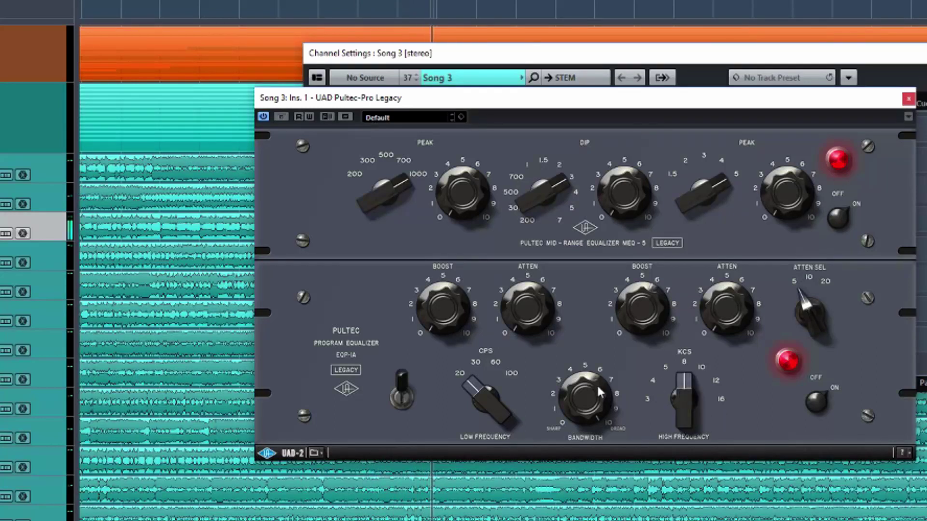
{"action": "mouse_move", "coordinate": [594, 391]}
{"action": "left_mouse_down"}
{"action": "mouse_move", "coordinate": [595, 519]}
{"action": "mouse_move", "coordinate": [591, 386]}
{"action": "left_mouse_up"}
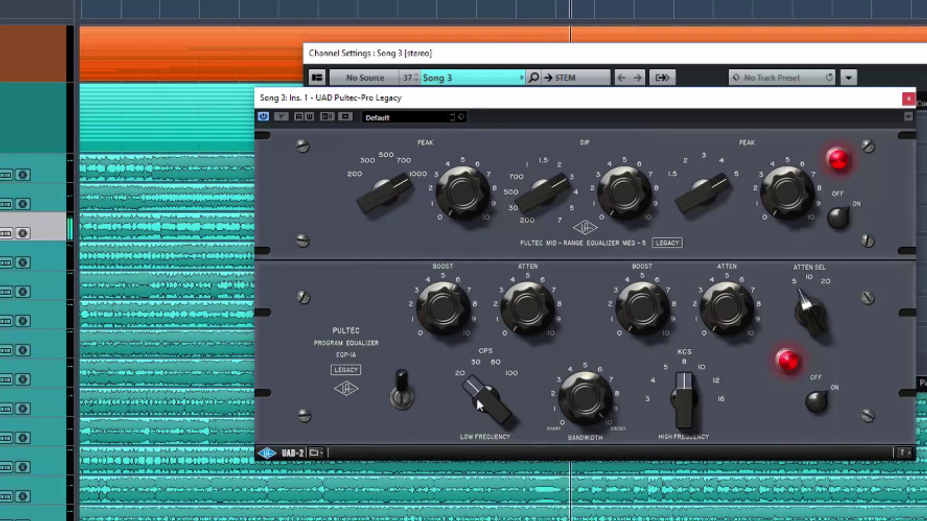
- Audition the EQP-1A low boost at low frequencies of 30 and 100, settling on 60
{"action": "left_click_drag", "start_coordinate": [476, 397], "coordinate": [476, 362]}
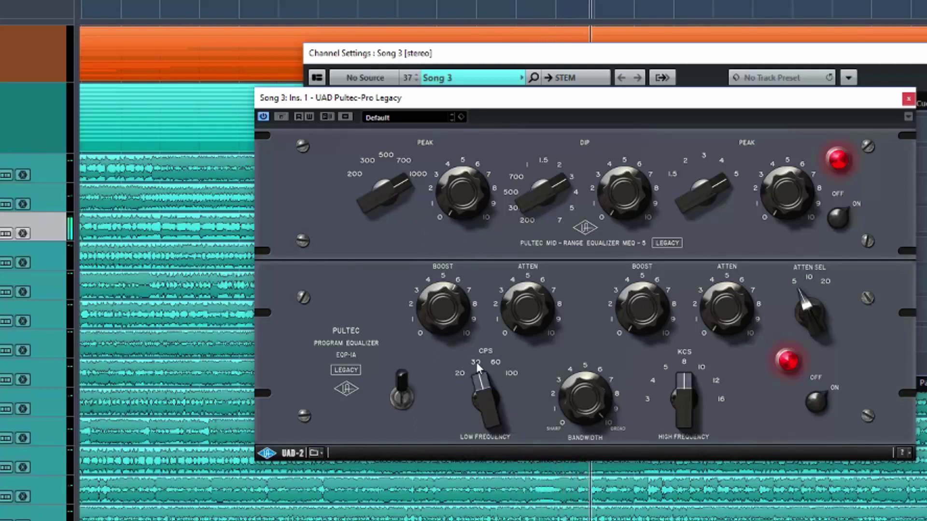
{"action": "left_click_drag", "start_coordinate": [476, 362], "coordinate": [482, 282]}
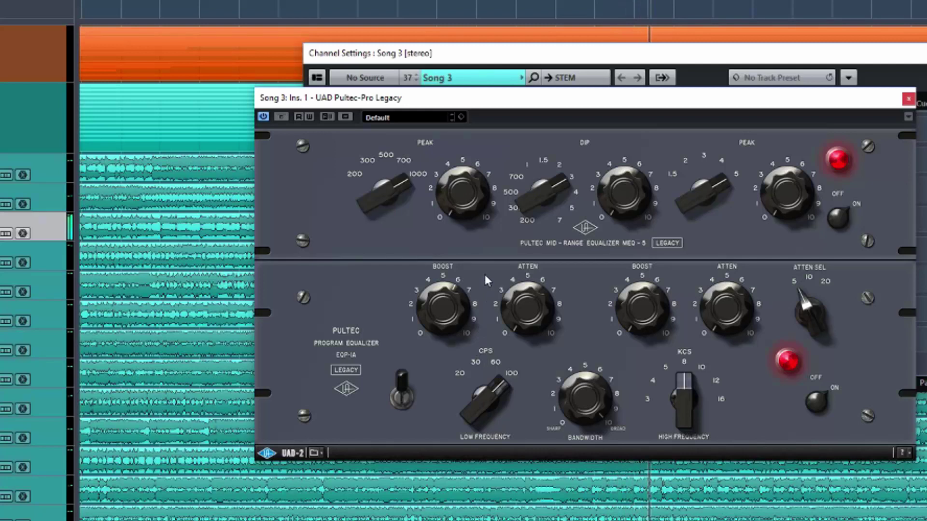
{"action": "left_click_drag", "start_coordinate": [484, 282], "coordinate": [485, 293]}
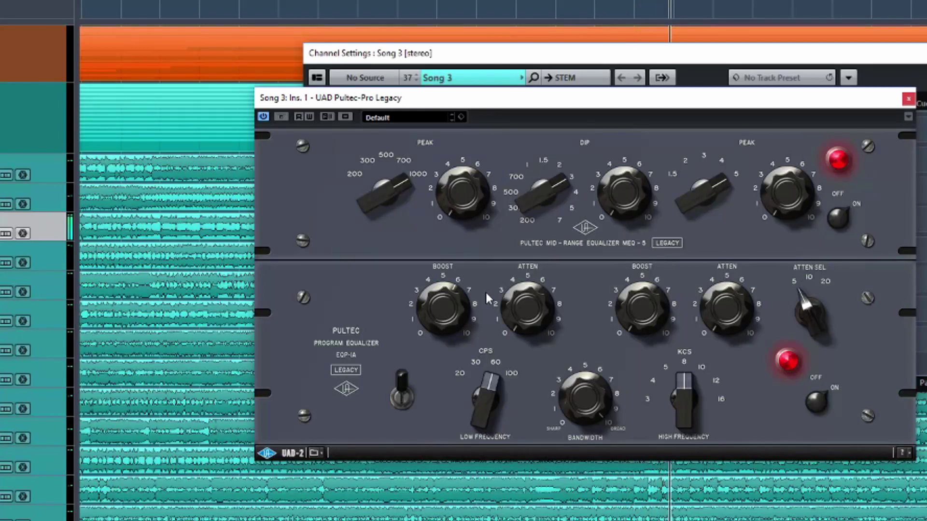
- Audition the EQP-1A low attenuation in combination with the low boost at 60, adjusting both amounts, and reduce the boost
{"action": "left_click_drag", "start_coordinate": [527, 326], "coordinate": [514, 225]}
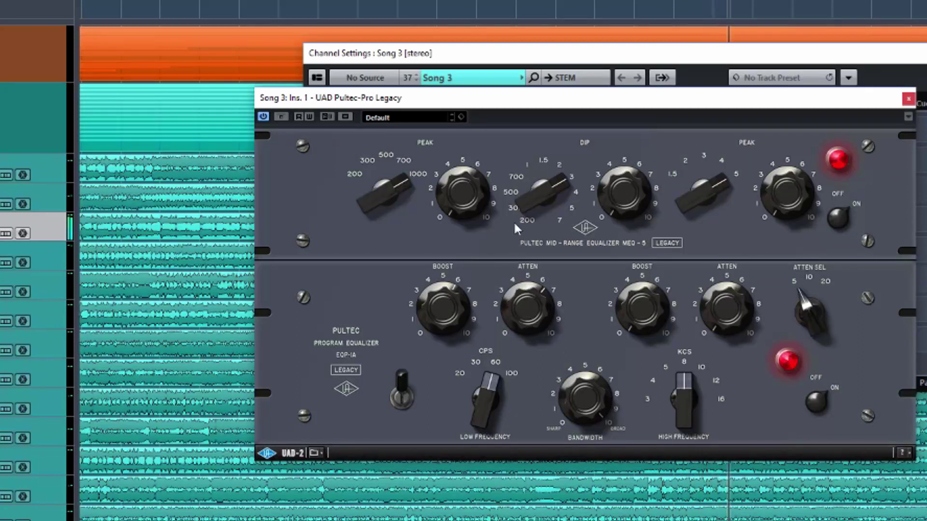
{"action": "left_click_drag", "start_coordinate": [514, 224], "coordinate": [518, 172]}
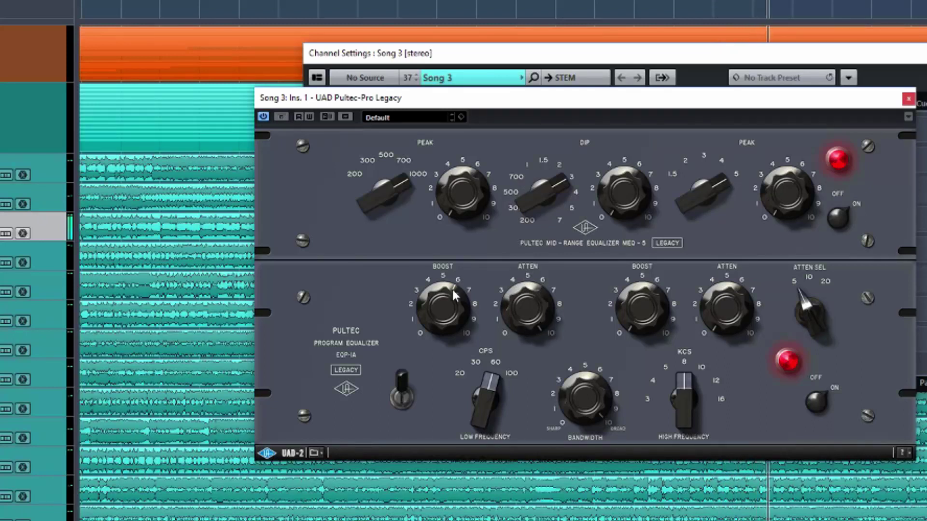
{"action": "left_click_drag", "start_coordinate": [526, 391], "coordinate": [515, 351]}
{"action": "left_click_drag", "start_coordinate": [455, 331], "coordinate": [449, 300]}
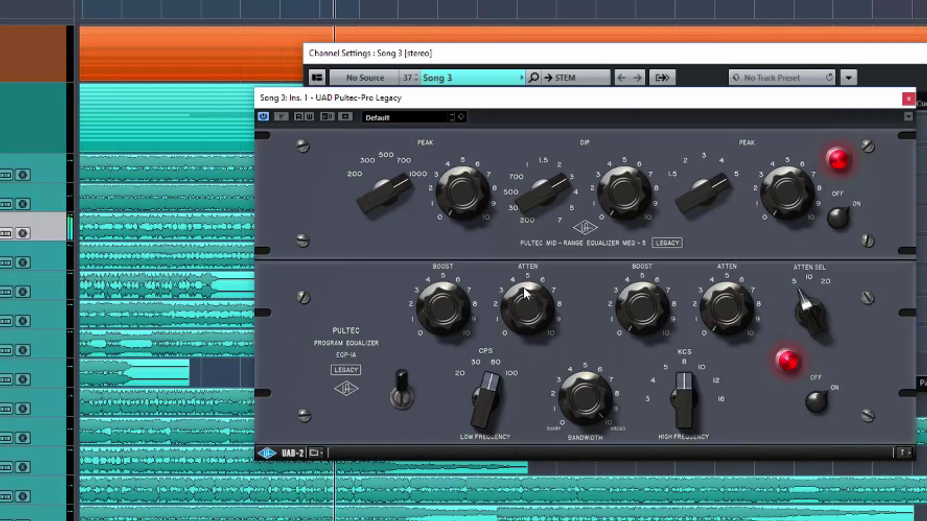
{"action": "left_click_drag", "start_coordinate": [453, 304], "coordinate": [458, 398]}
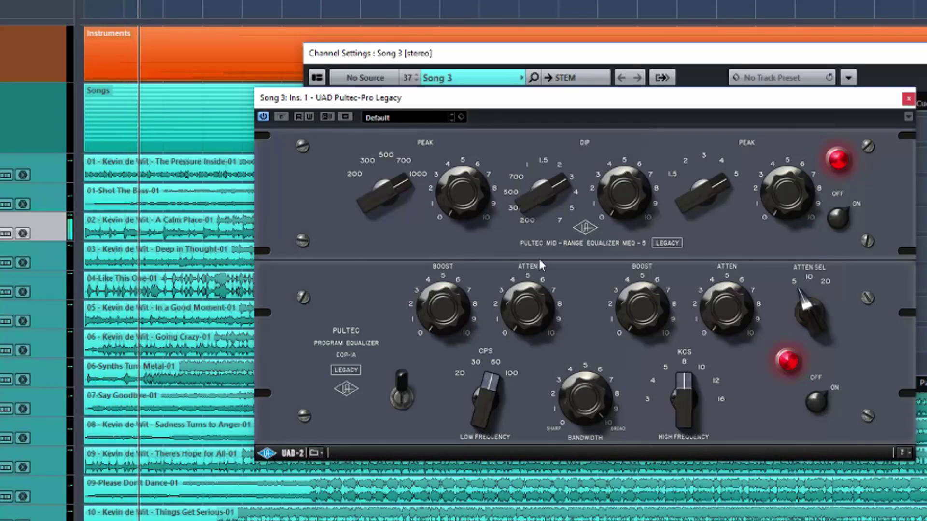
- Set the EQP-1A high boost to about 8 at 16, and compare the section switched off and on
{"action": "left_click_drag", "start_coordinate": [650, 309], "coordinate": [655, 233]}
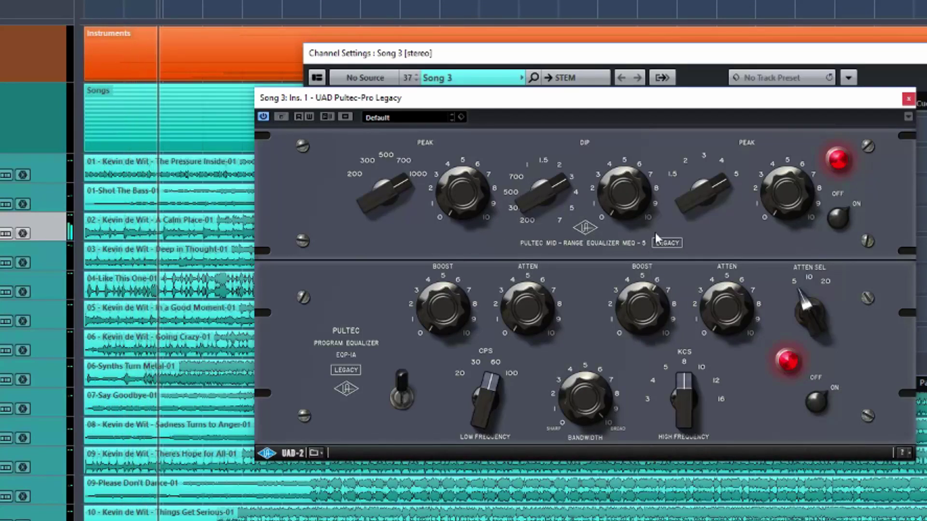
{"action": "left_click_drag", "start_coordinate": [688, 396], "coordinate": [641, 289]}
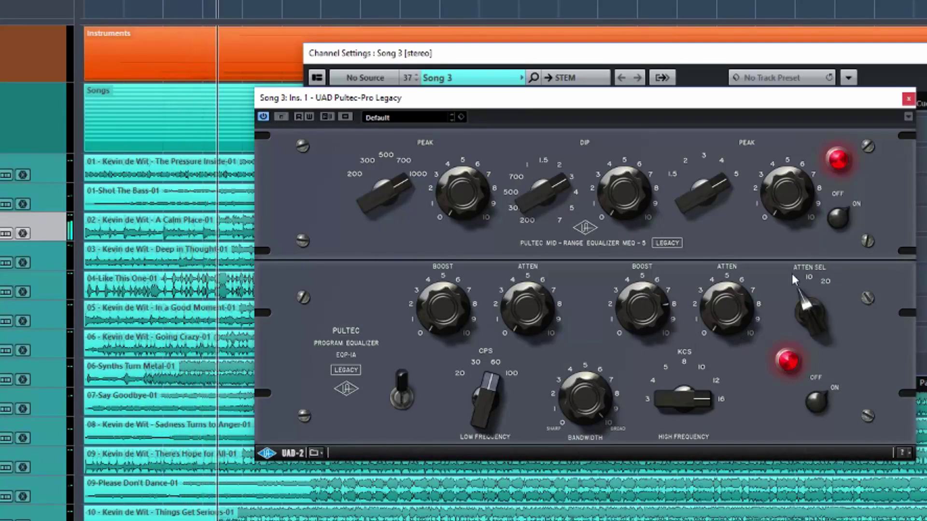
{"action": "left_click", "coordinate": [815, 377]}
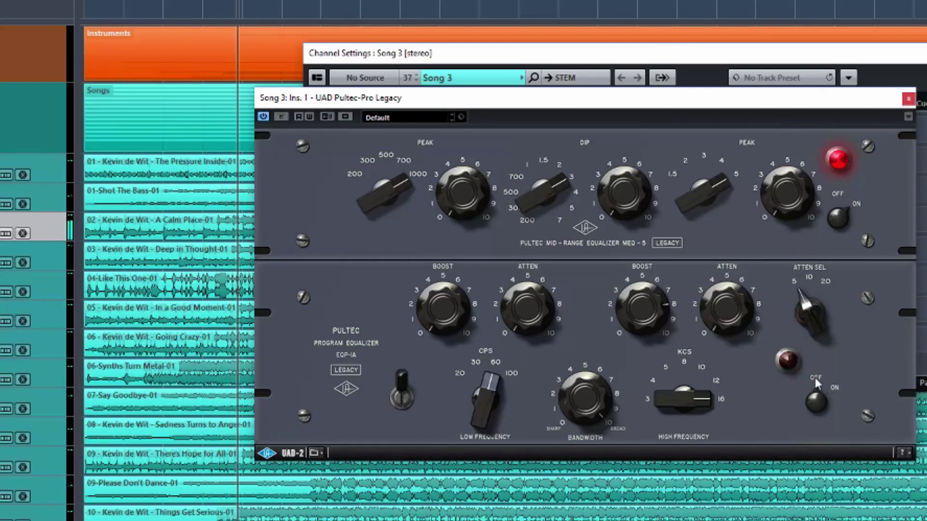
{"action": "left_click", "coordinate": [832, 387]}
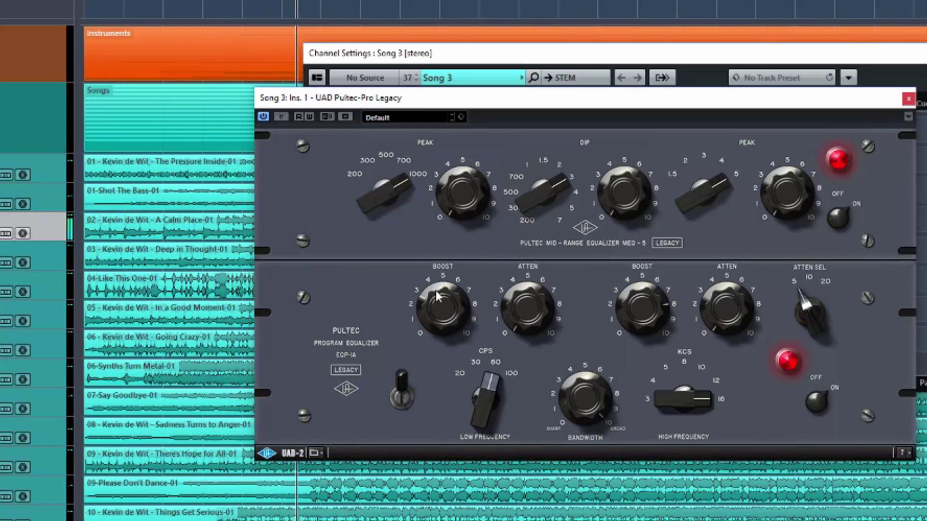
- Raise the EQP-1A low attenuation, set the low frequency to 30, and compare the section switched off and on
{"action": "left_click_drag", "start_coordinate": [529, 329], "coordinate": [518, 283]}
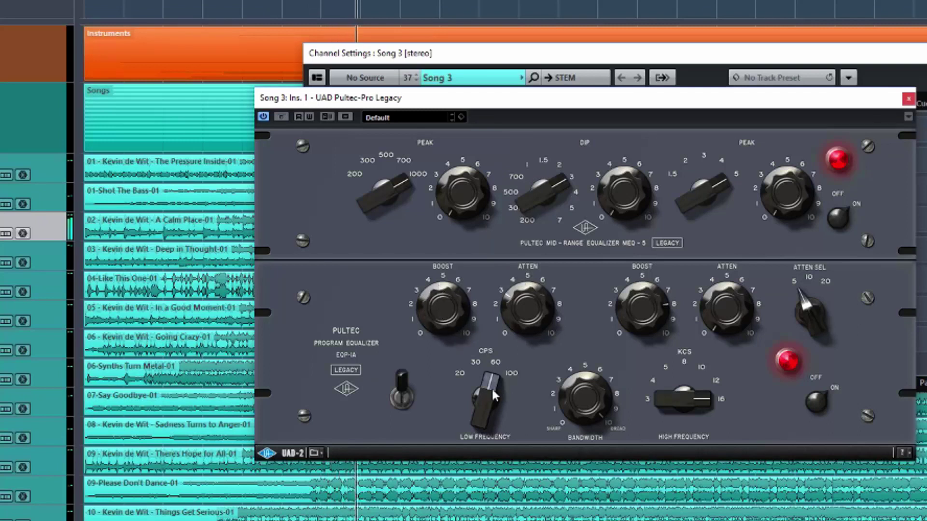
{"action": "left_click_drag", "start_coordinate": [492, 387], "coordinate": [483, 406]}
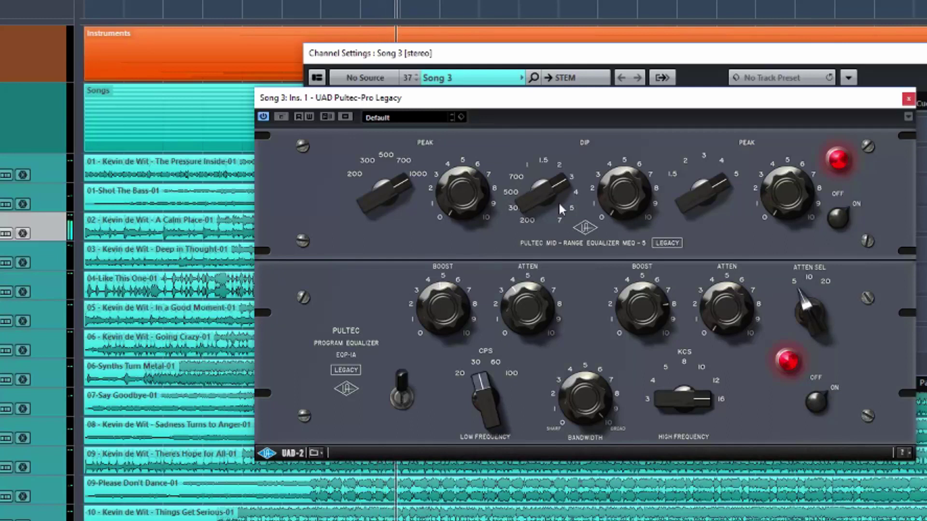
{"action": "left_click", "coordinate": [818, 379]}
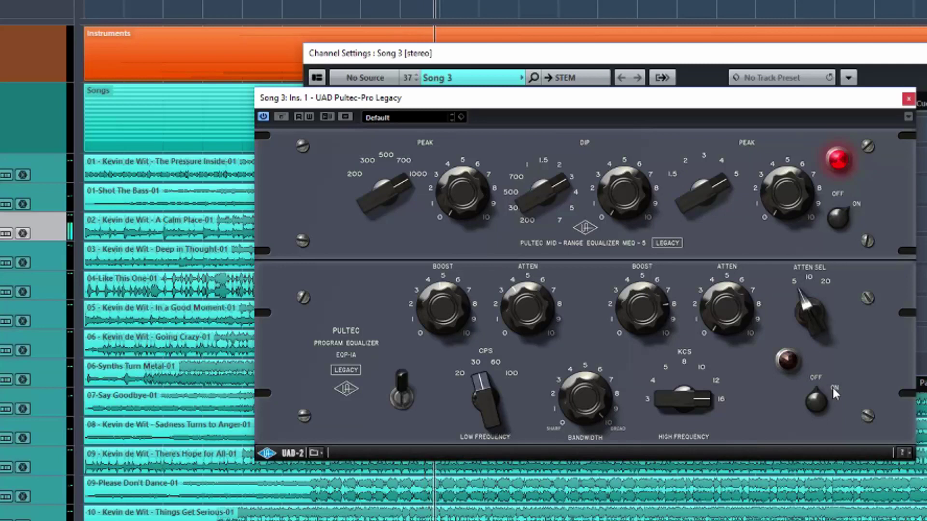
{"action": "left_click", "coordinate": [833, 387]}
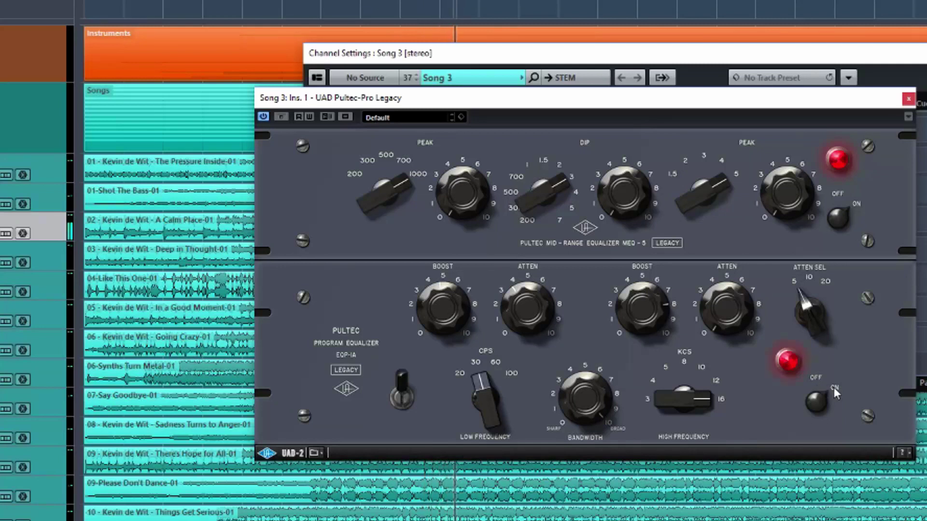